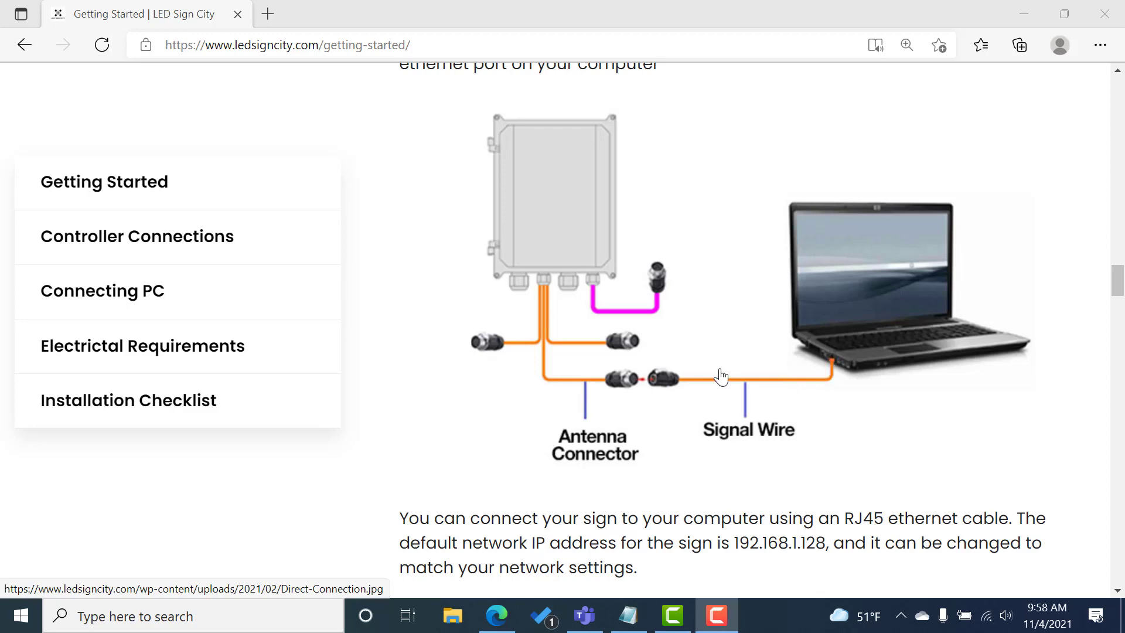
scroll(721, 377, down, 15)
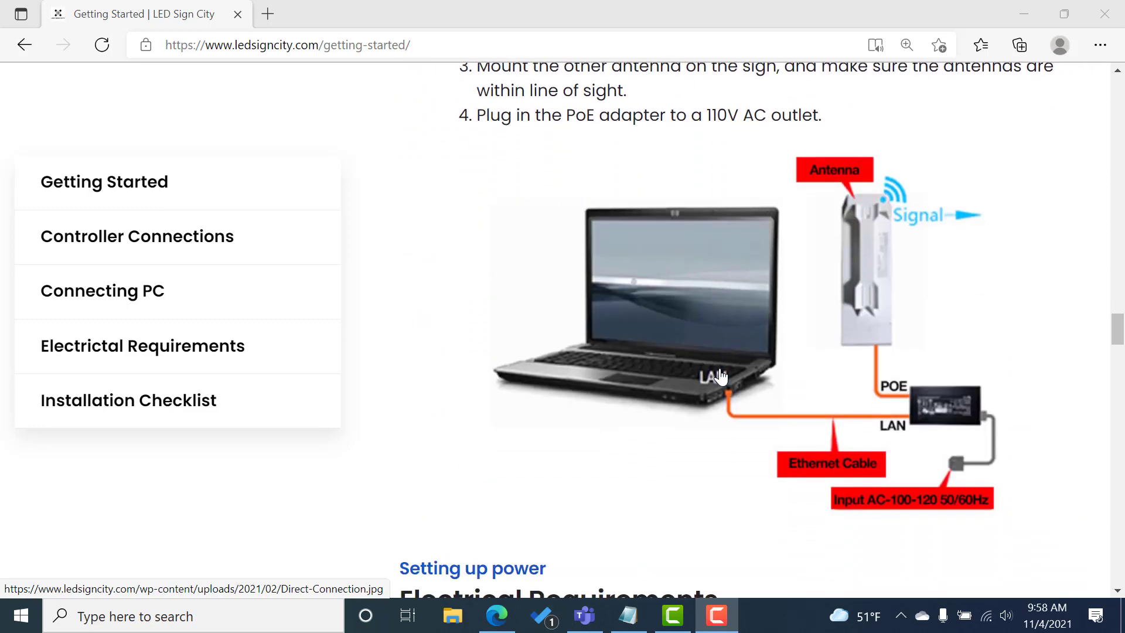
scroll(721, 377, down, 1)
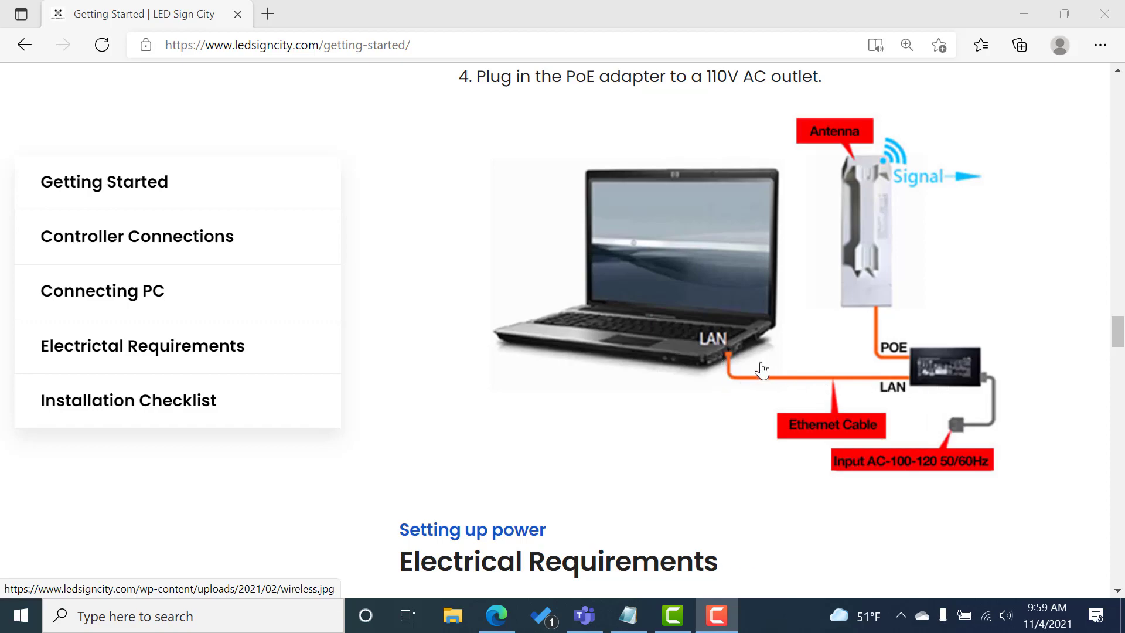
scroll(756, 365, up, 10)
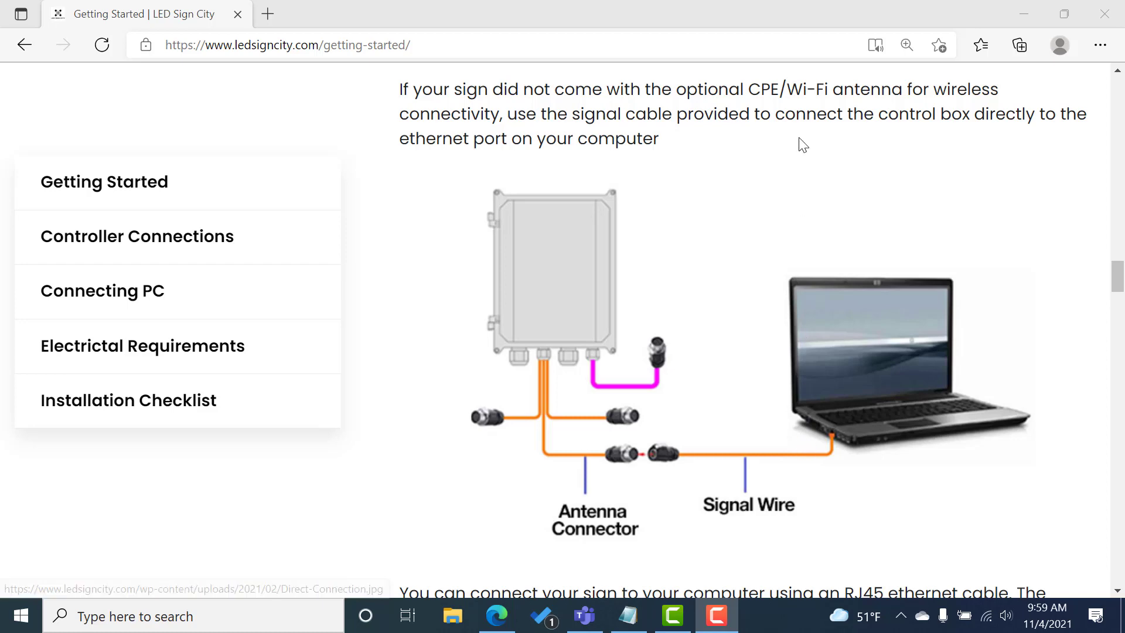
Enlarge and close the Direct-Connection diagram, then scroll down to the wireless diagram and Electrical Requirements
right_click(799, 24)
right_click(743, 261)
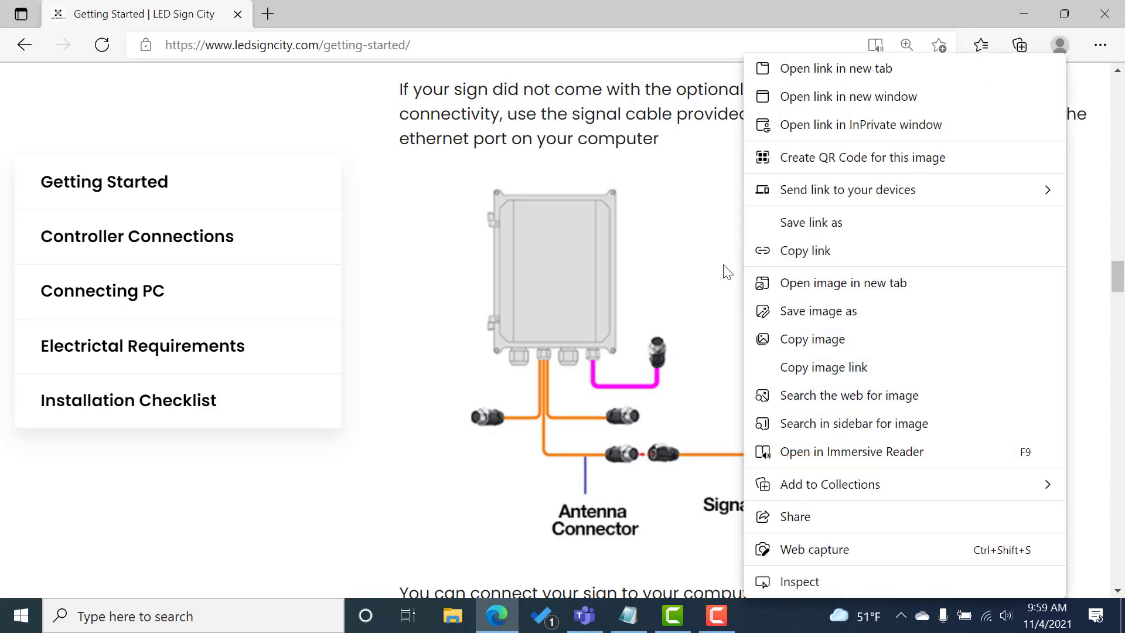
click(727, 270)
click(725, 274)
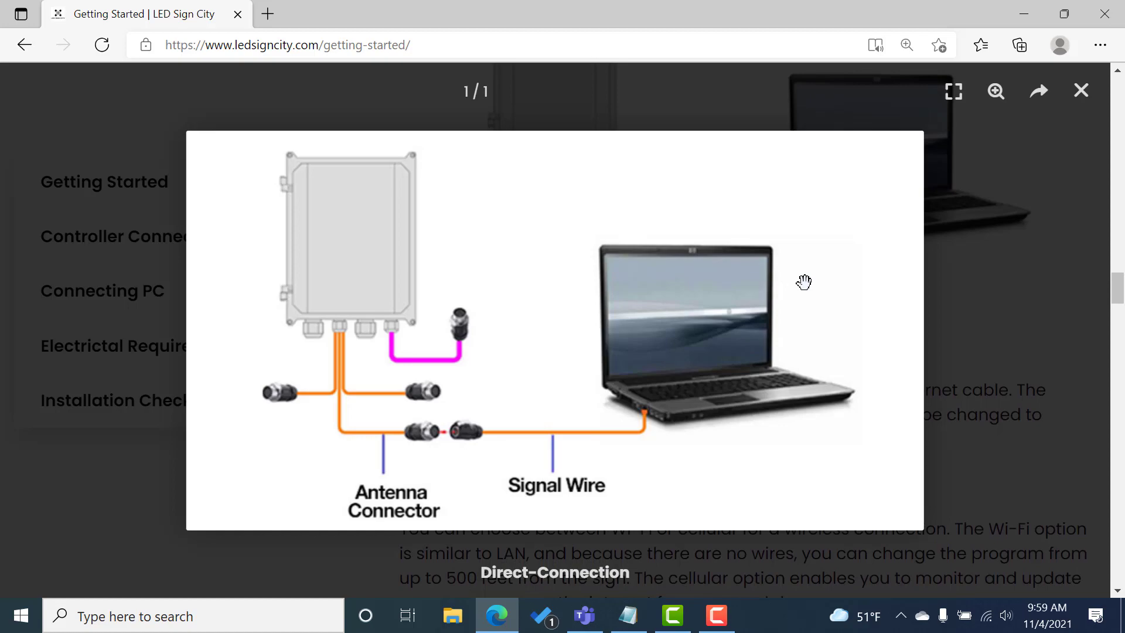
right_click(971, 330)
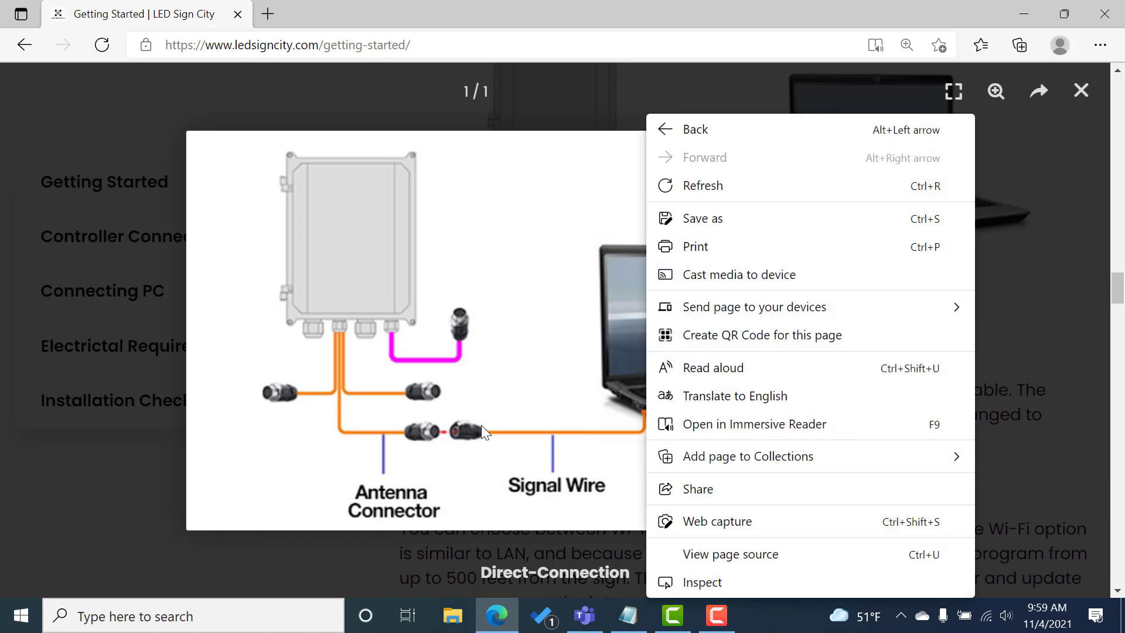
click(1021, 338)
scroll(1020, 338, down, 5)
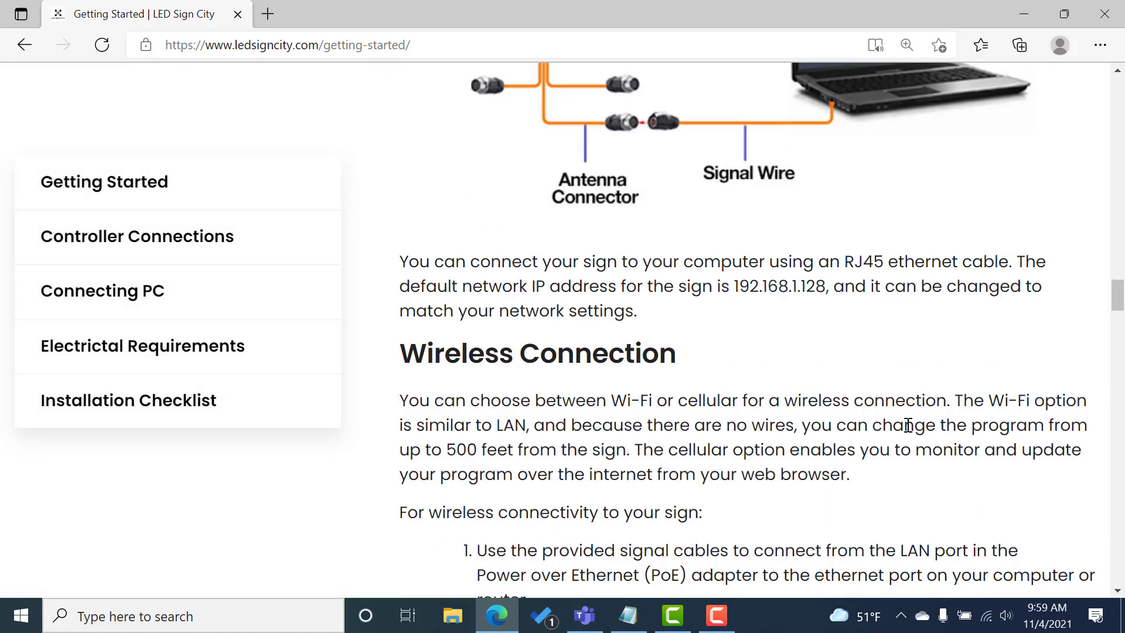
scroll(908, 425, down, 8)
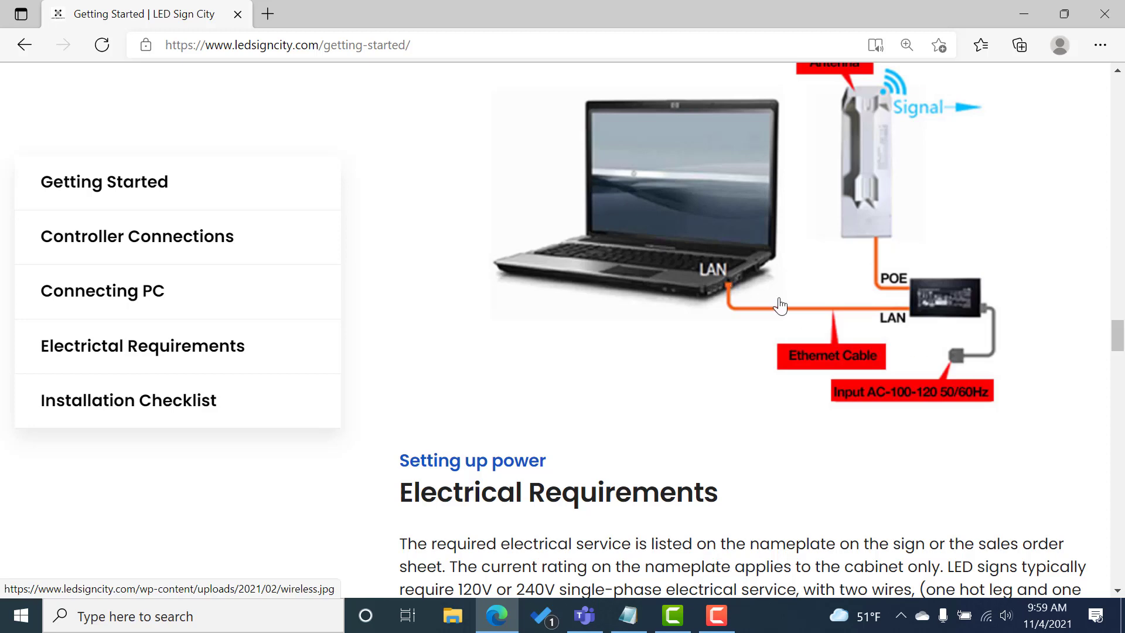
Launch Control Panel from a Start search for 'contro' and go to Network and Internet > Network and Sharing Center
click(20, 619)
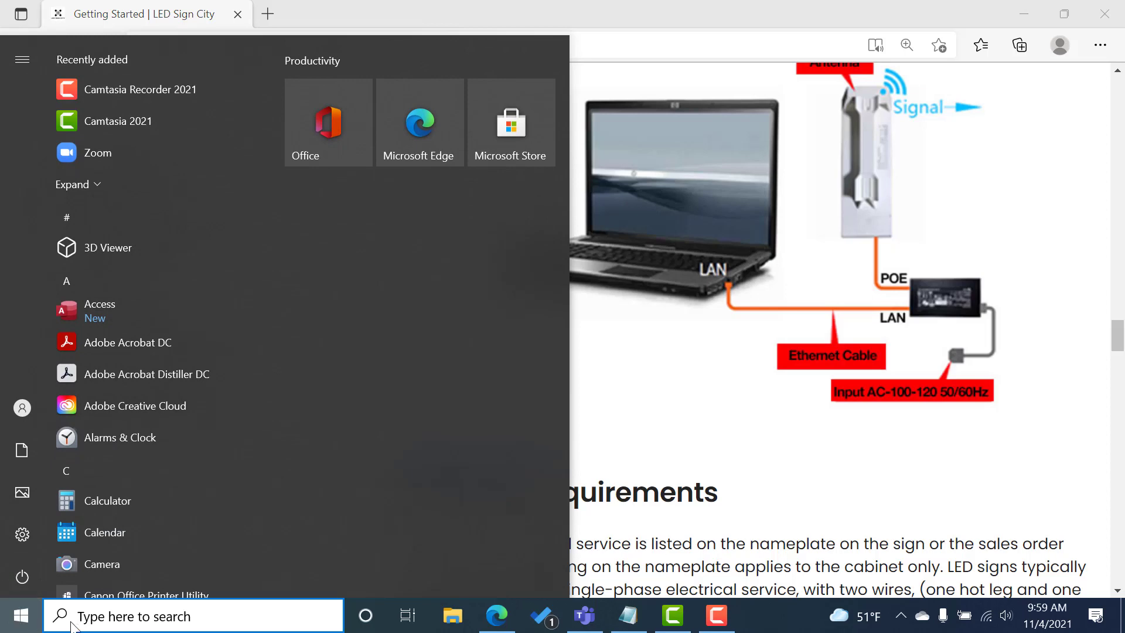
text(contro)
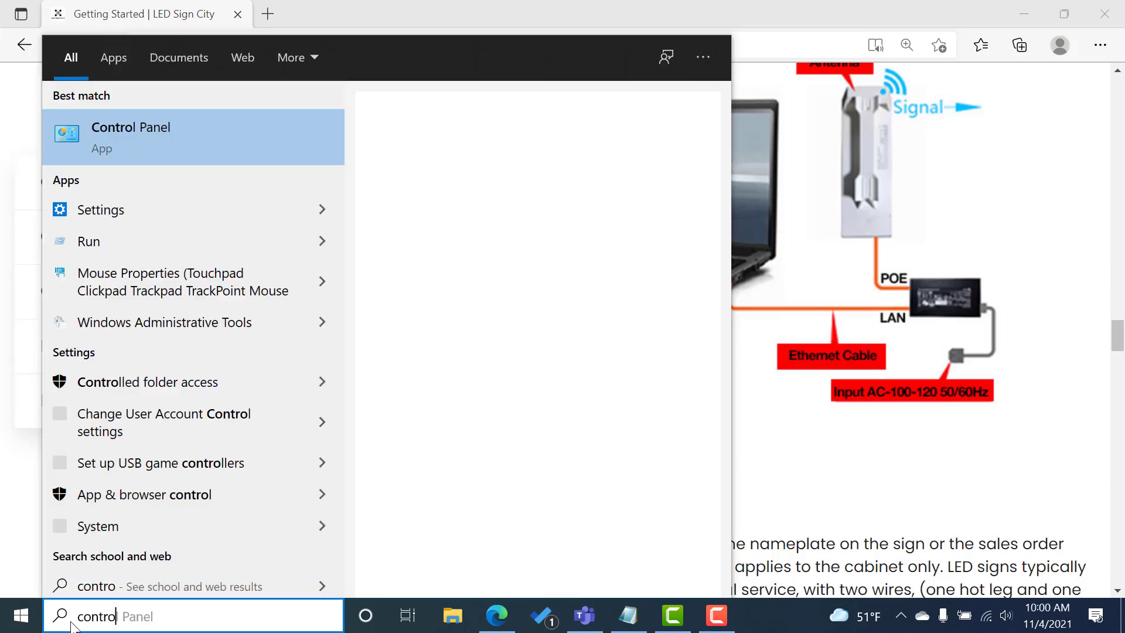
click(196, 130)
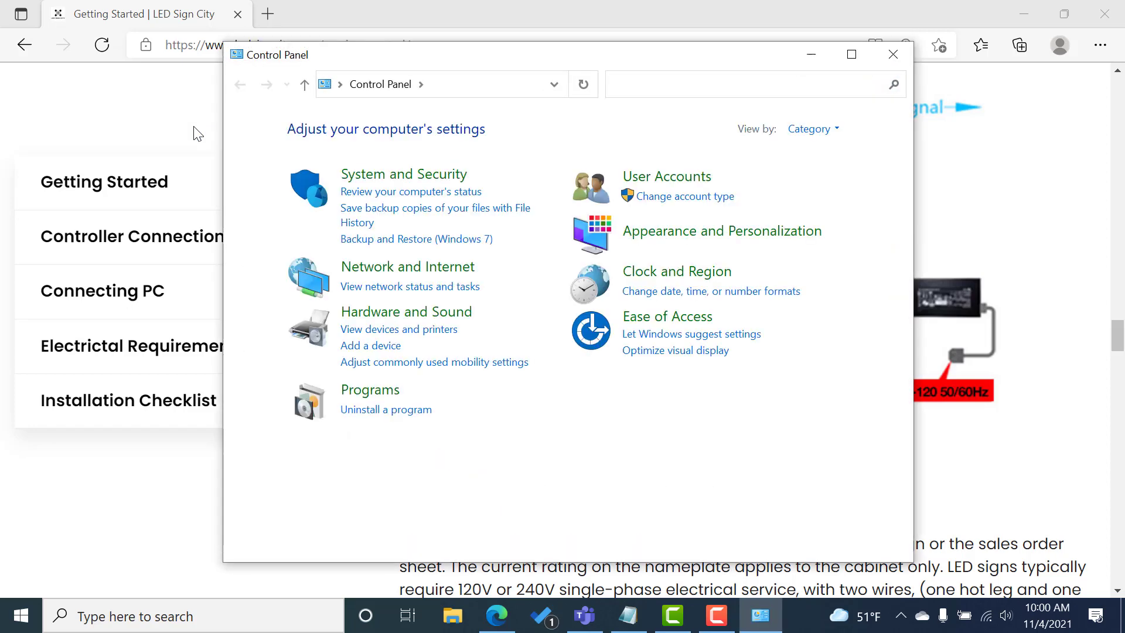
click(389, 268)
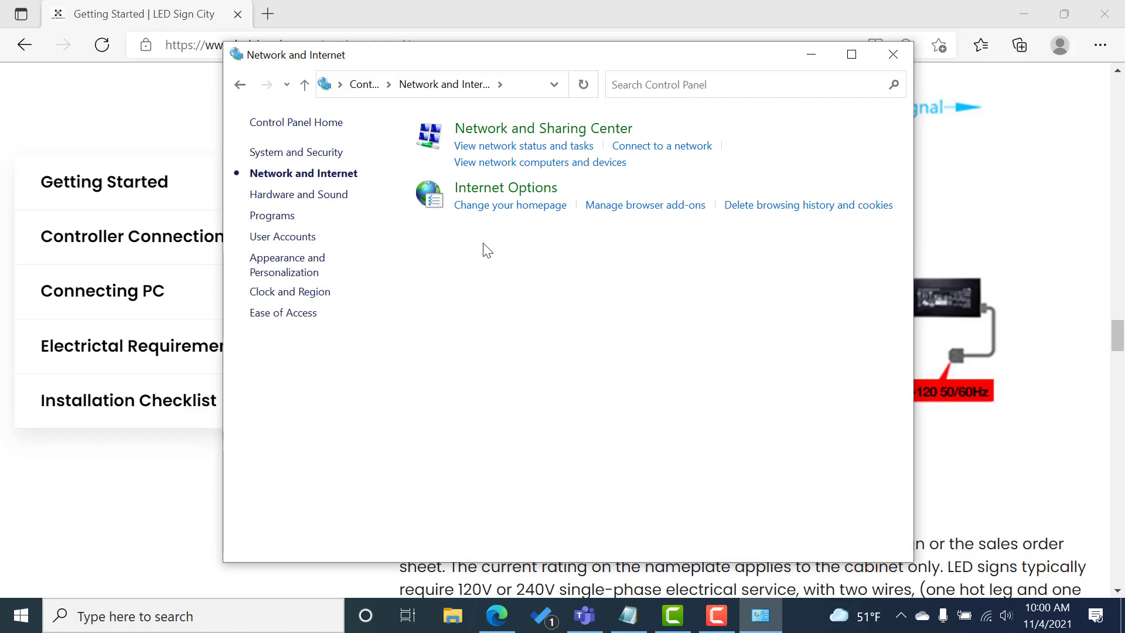
click(527, 134)
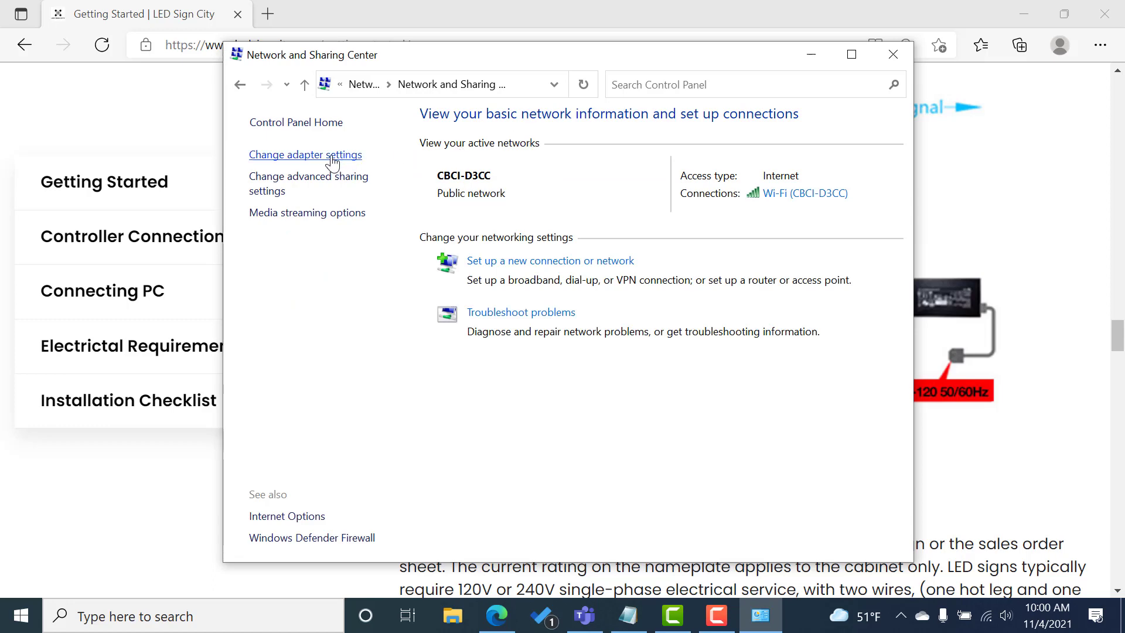
Open the Ethernet adapter's properties and its Internet Protocol Version 4 (TCP/IPv4) settings
click(333, 155)
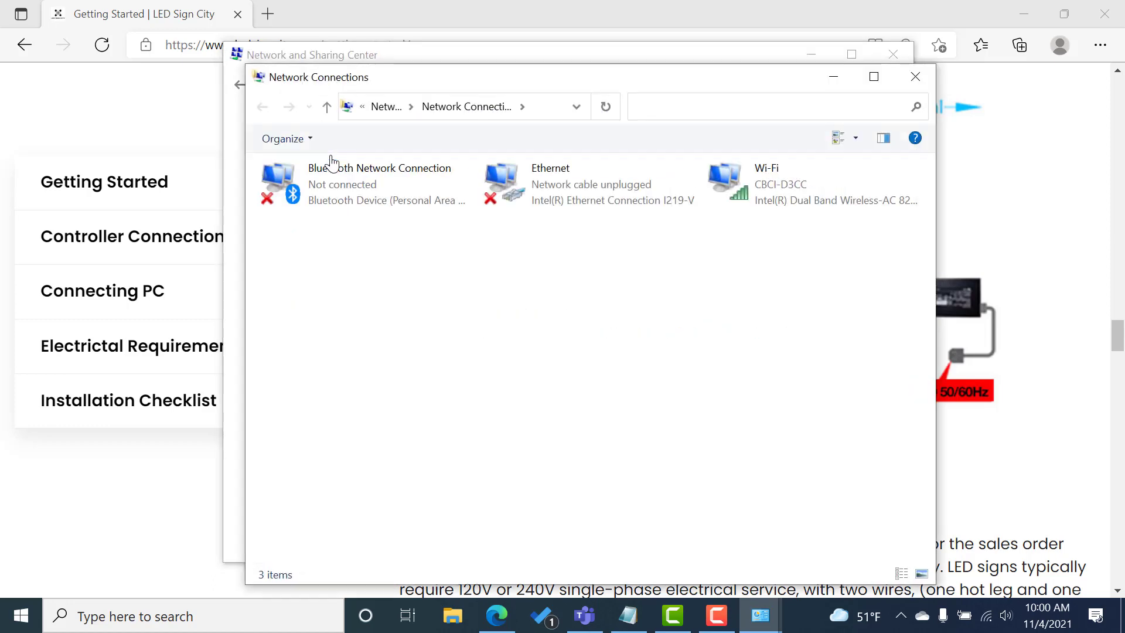
right_click(525, 195)
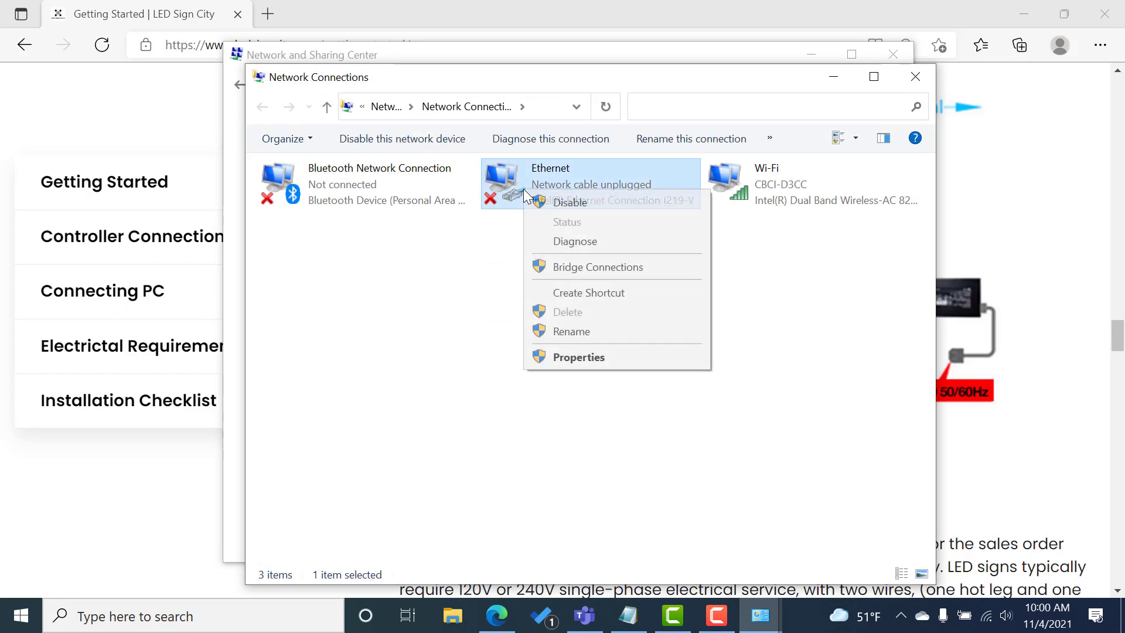
click(573, 359)
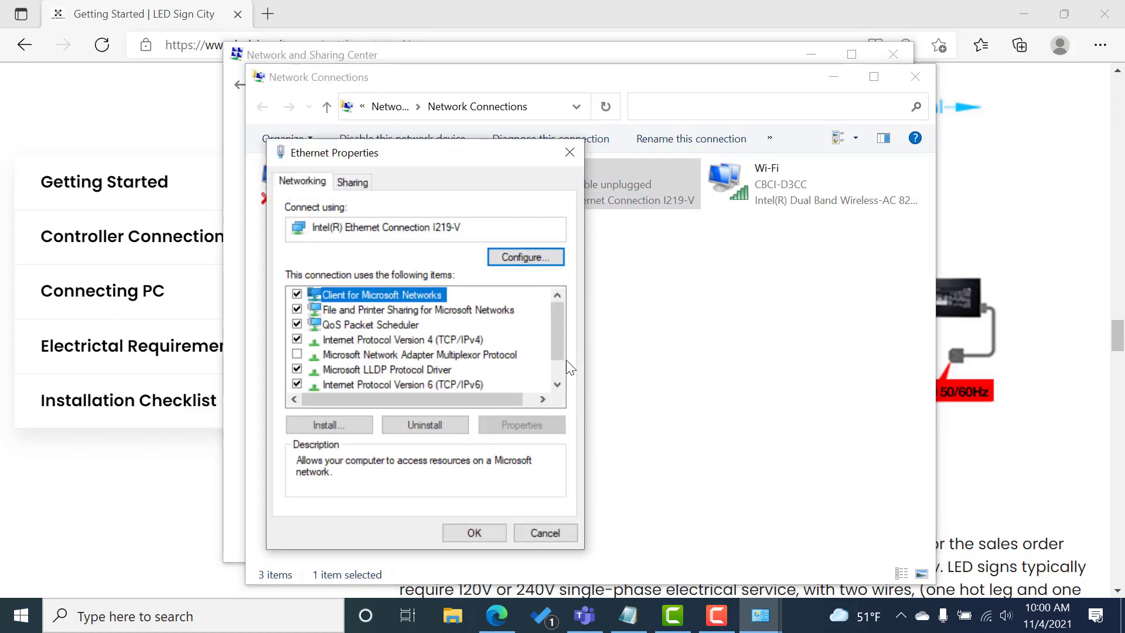
click(388, 341)
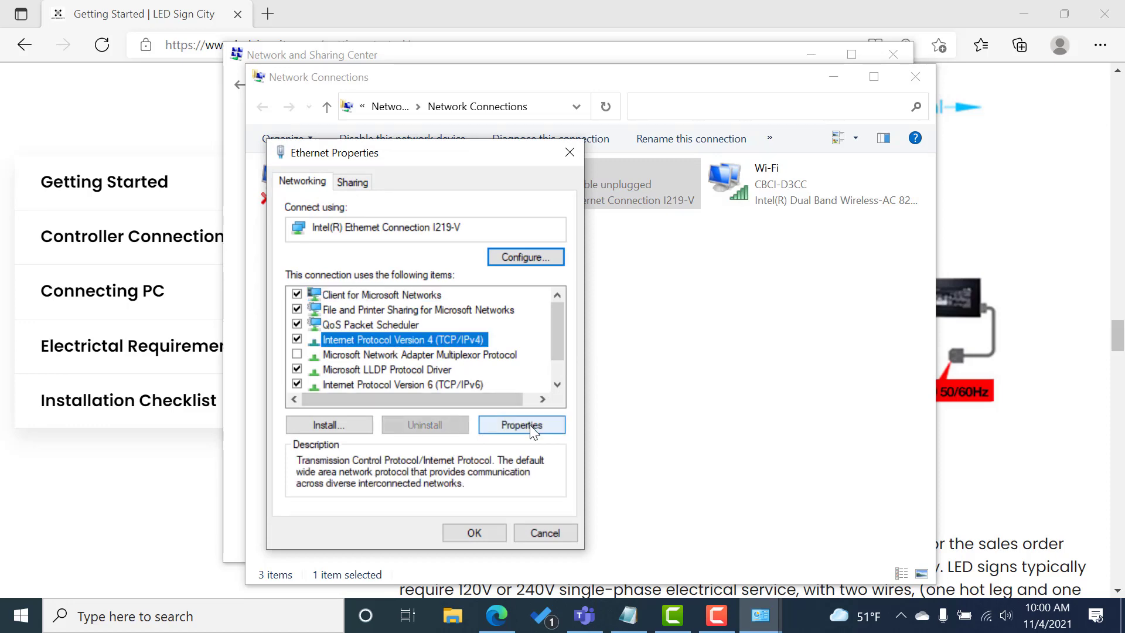
click(530, 424)
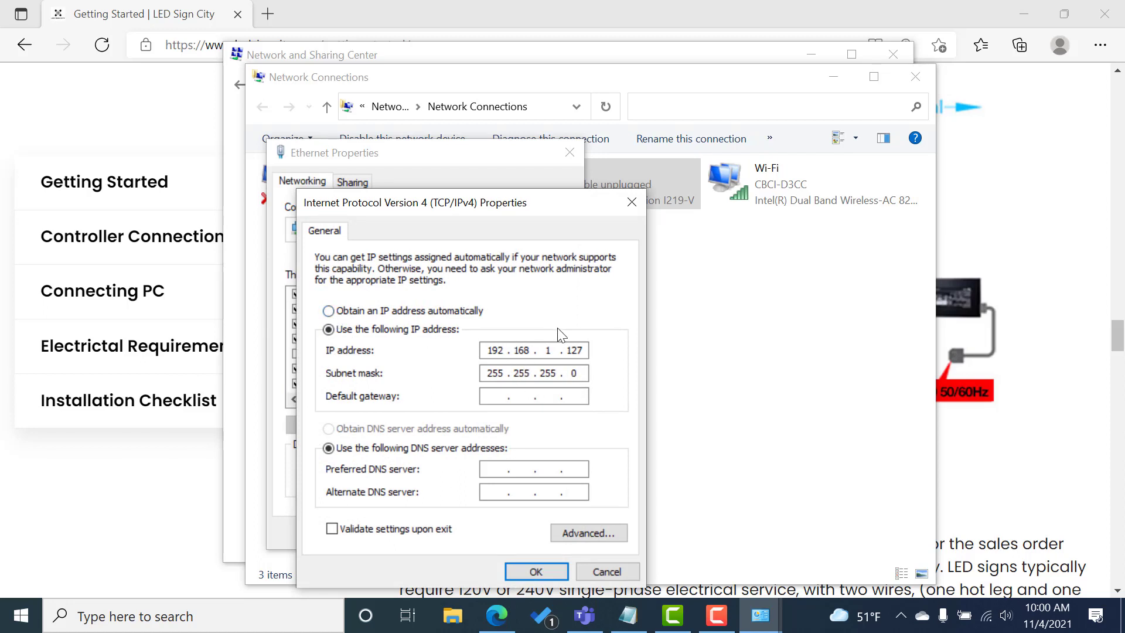
Set Ethernet IPv4 to static address 192.168.1.127 with subnet mask 255.255.255.0 and confirm
click(330, 314)
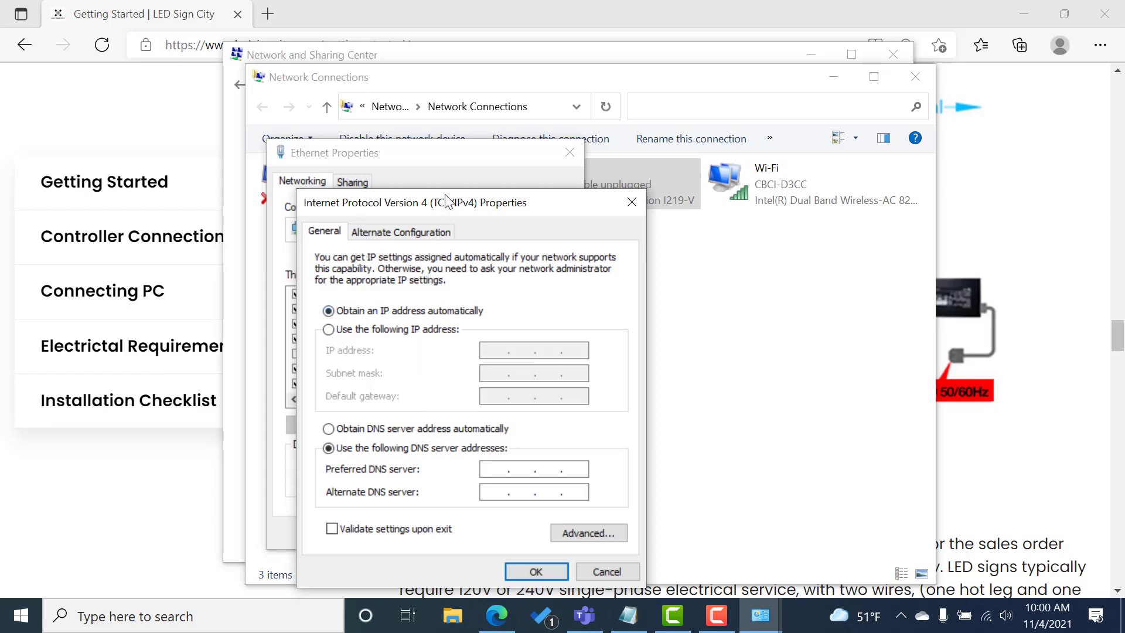
drag(448, 209, 490, 45)
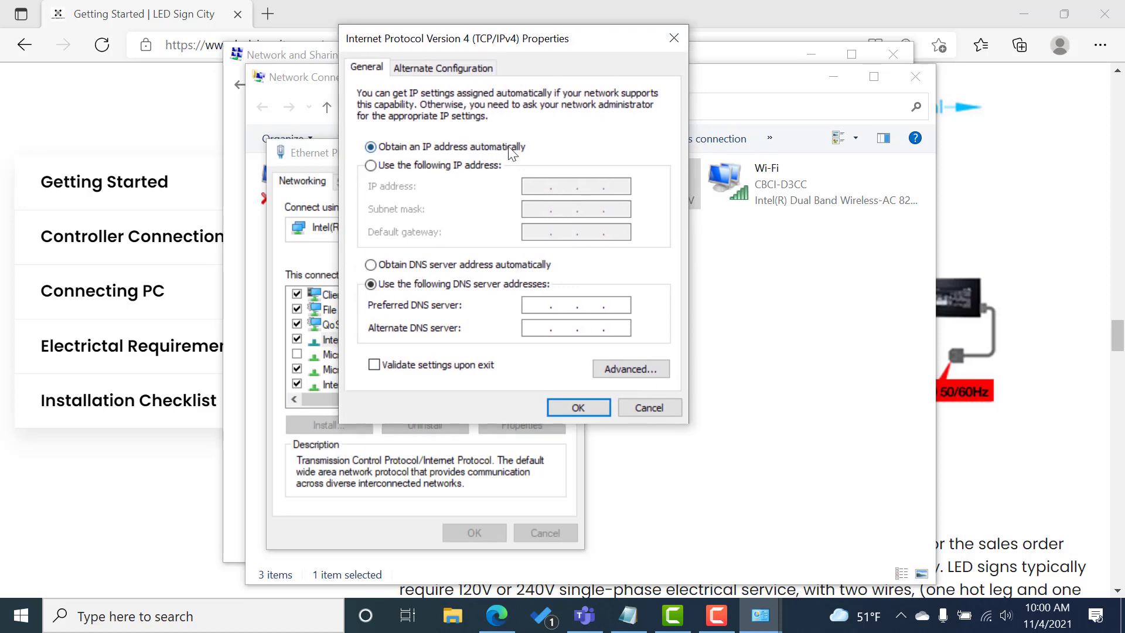
click(371, 166)
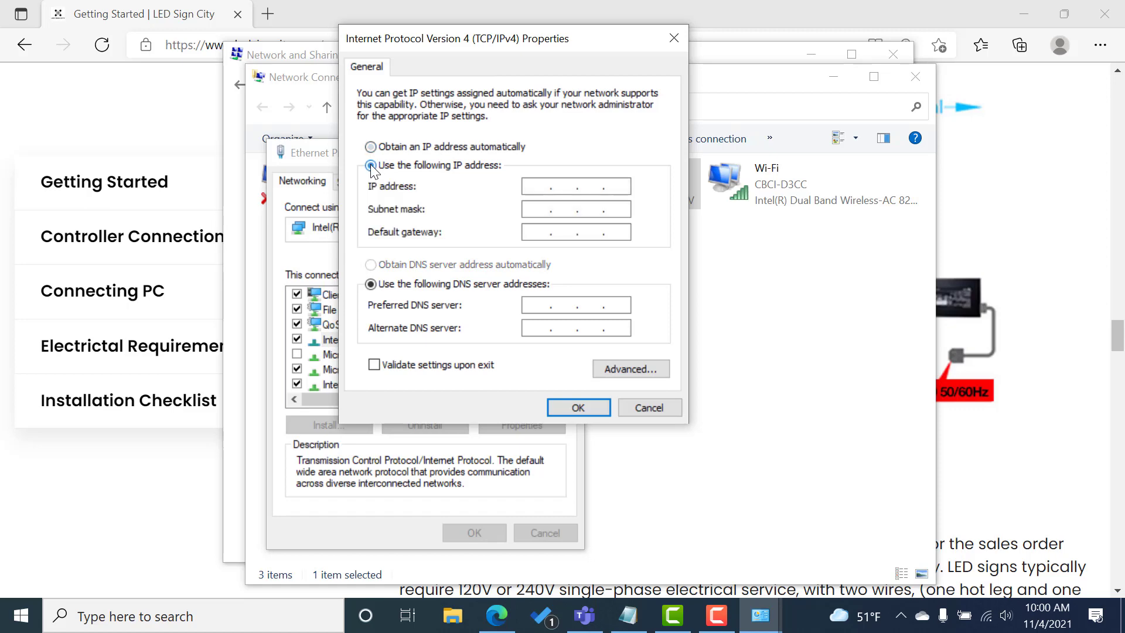
click(534, 185)
text(192 . 168 .  1  . 127)
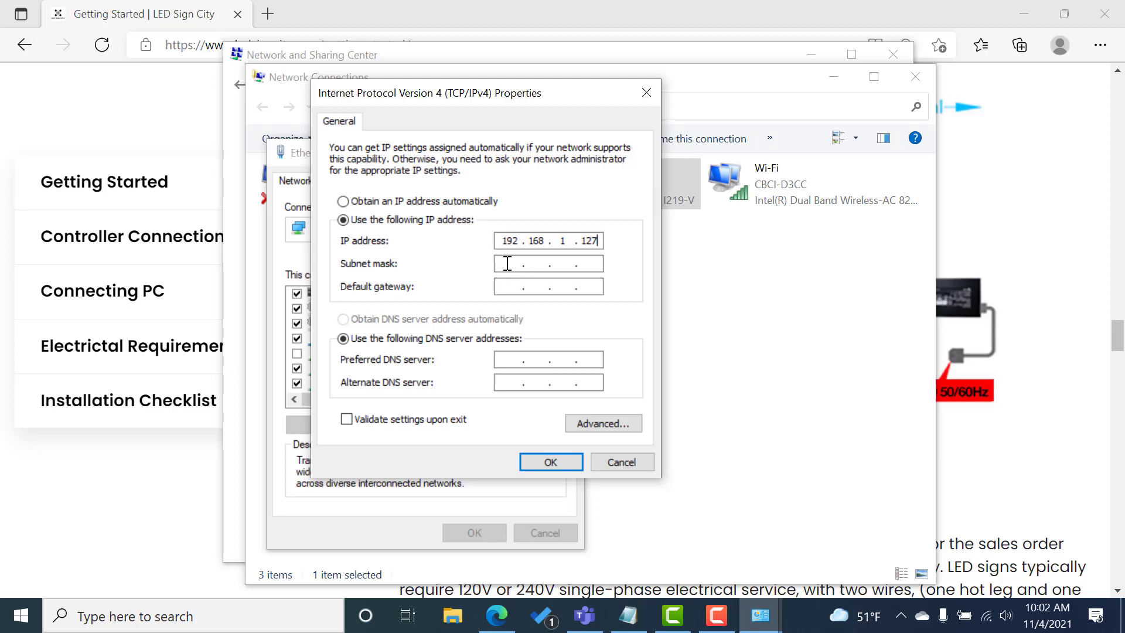
click(508, 263)
click(548, 461)
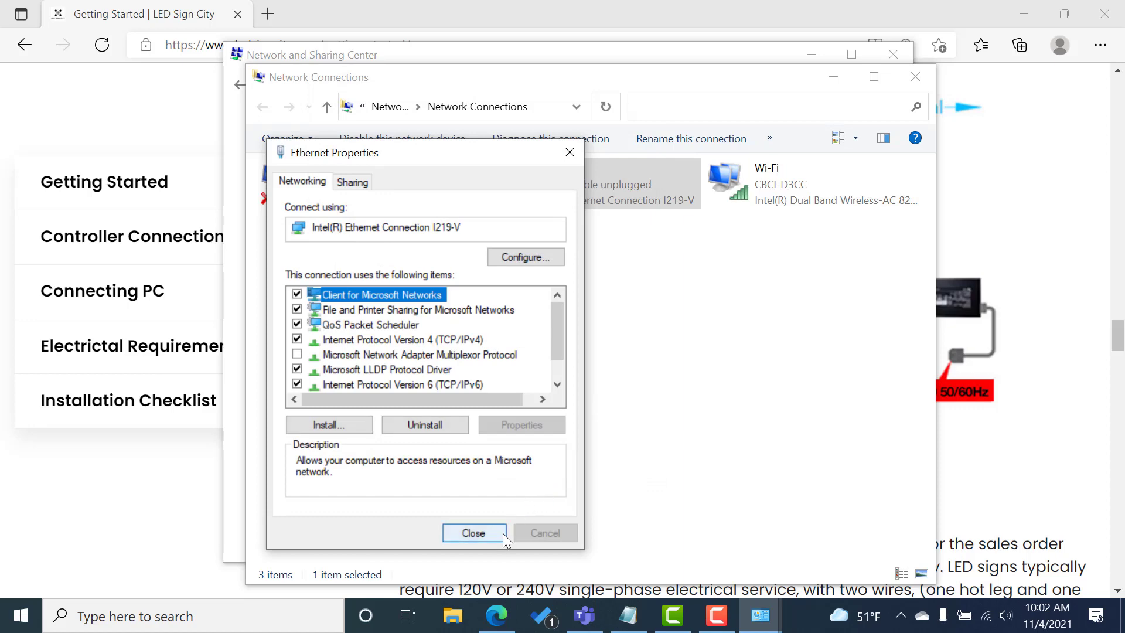
Close the Ethernet properties and search the Start menu for 'xm' to find XMPlayer
click(503, 534)
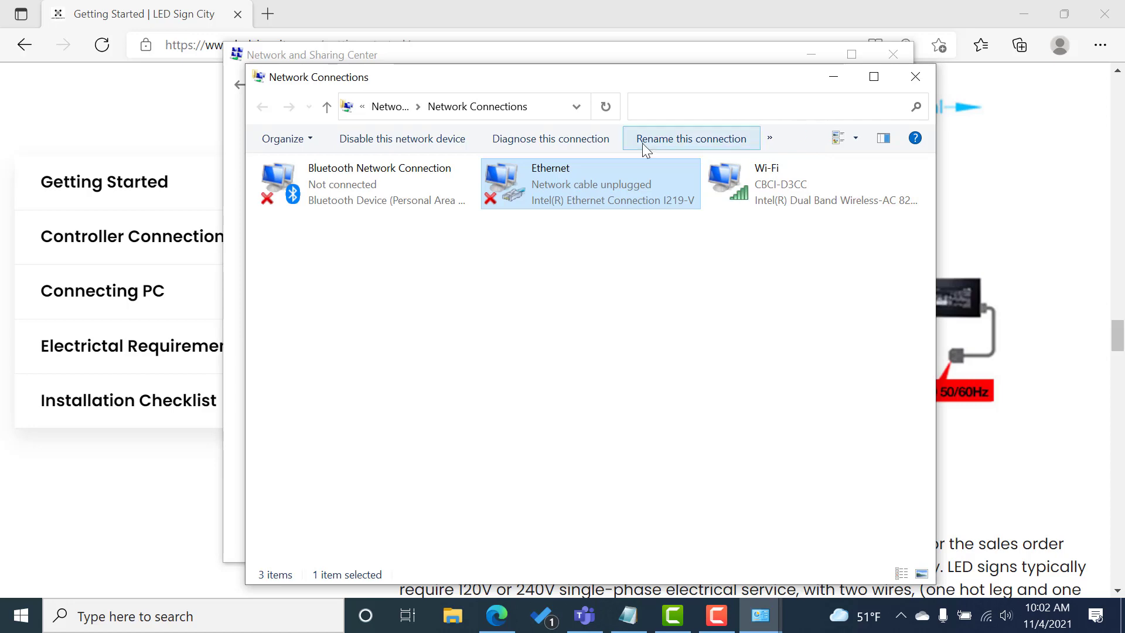
click(26, 622)
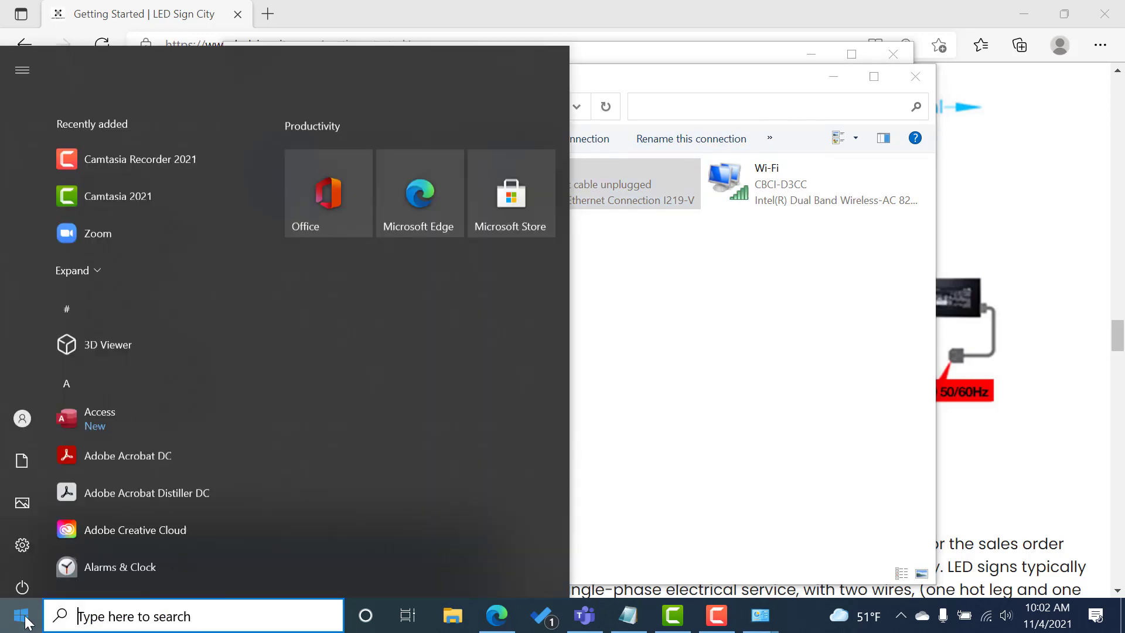
text(xm)
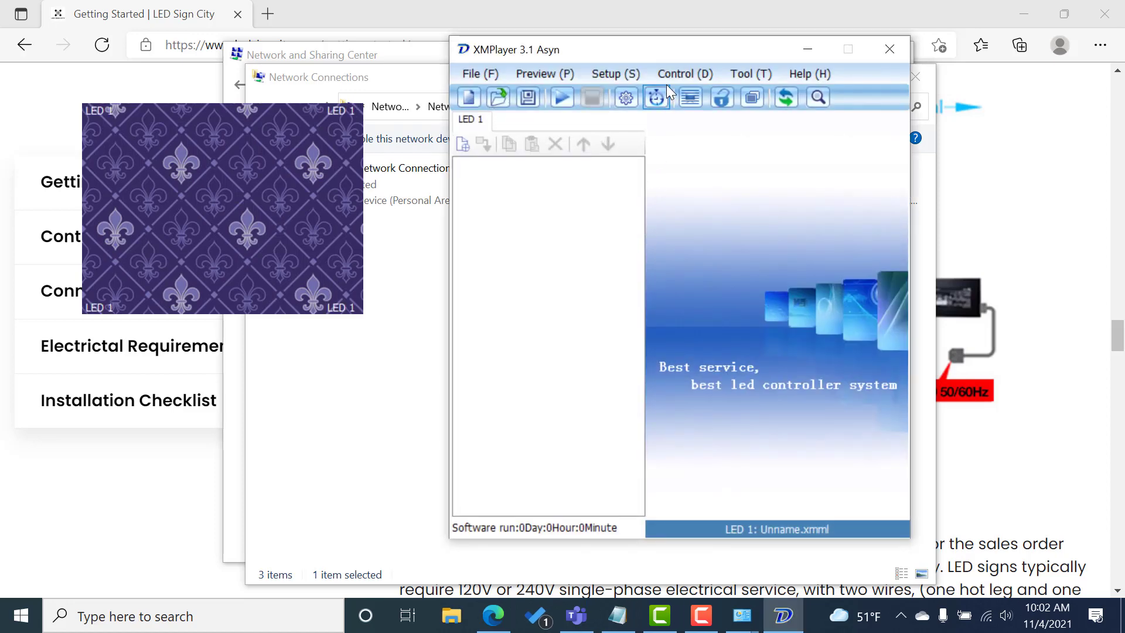
click(667, 78)
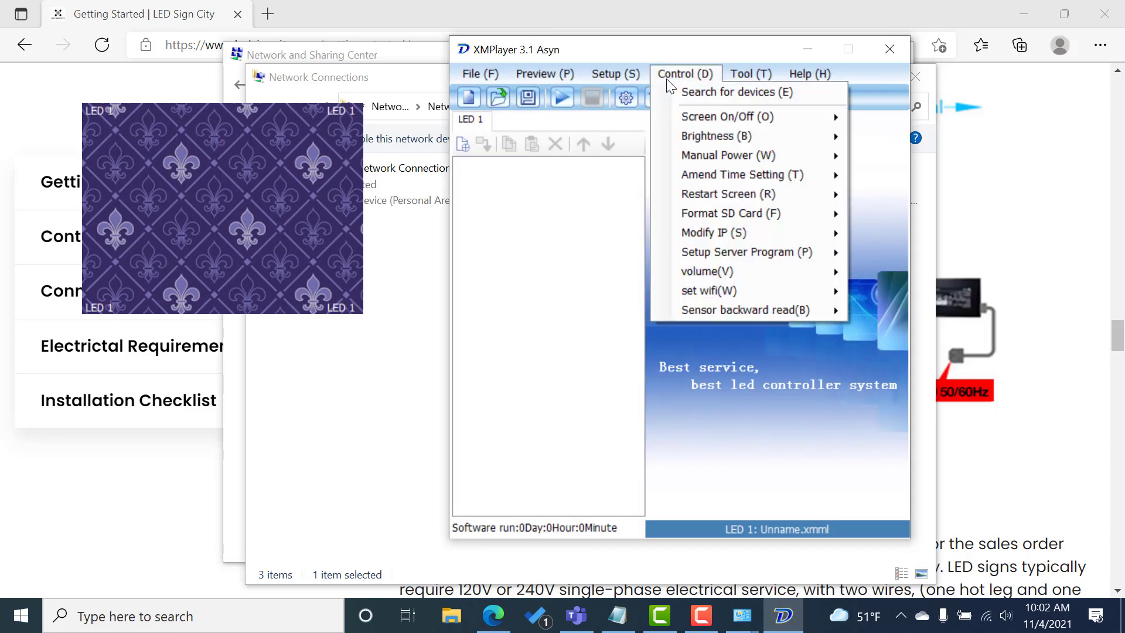